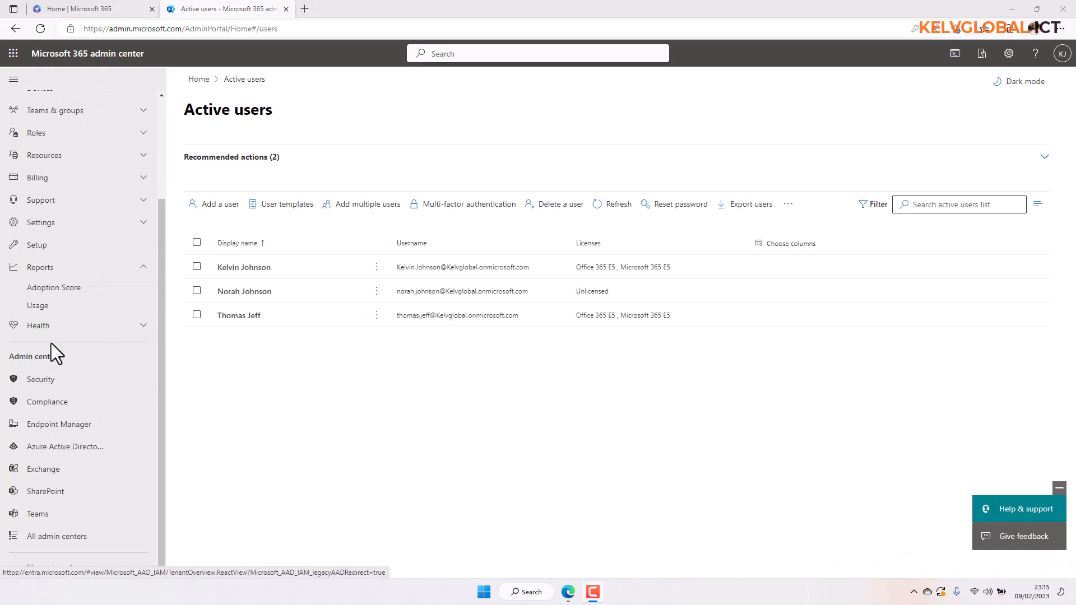
- Sign in to Endpoint Manager with the admin account, skip the security setup, and stay signed in
left_click(56, 425)
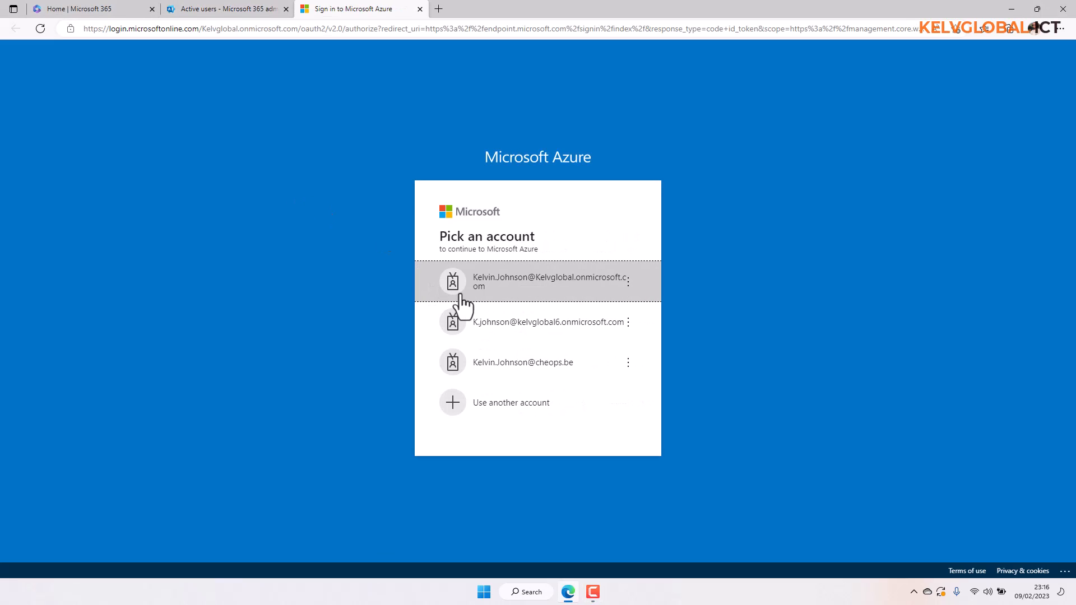
left_click(496, 289)
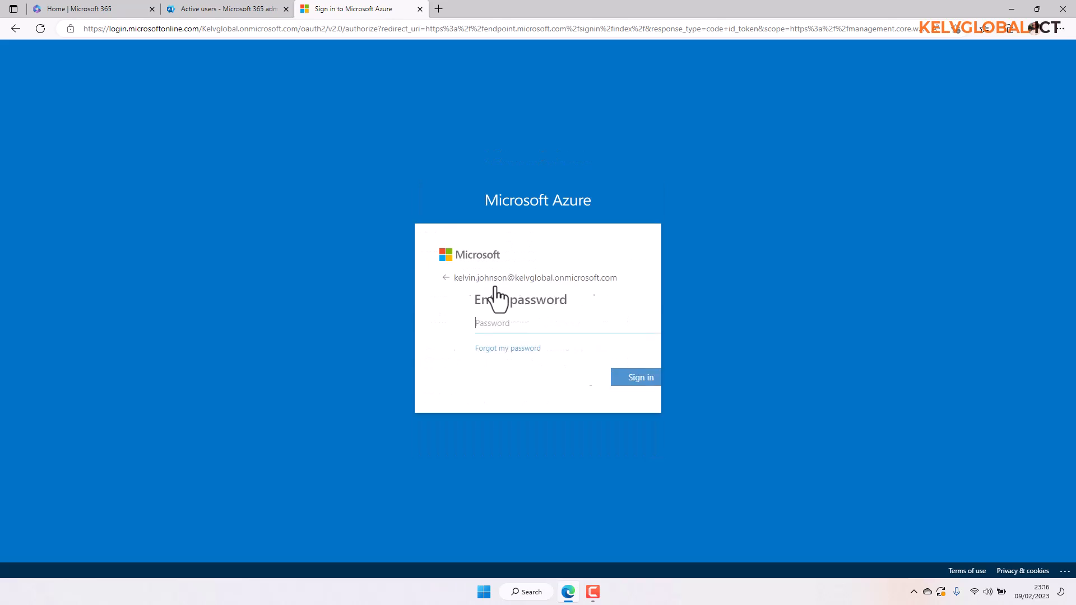
left_click(586, 383)
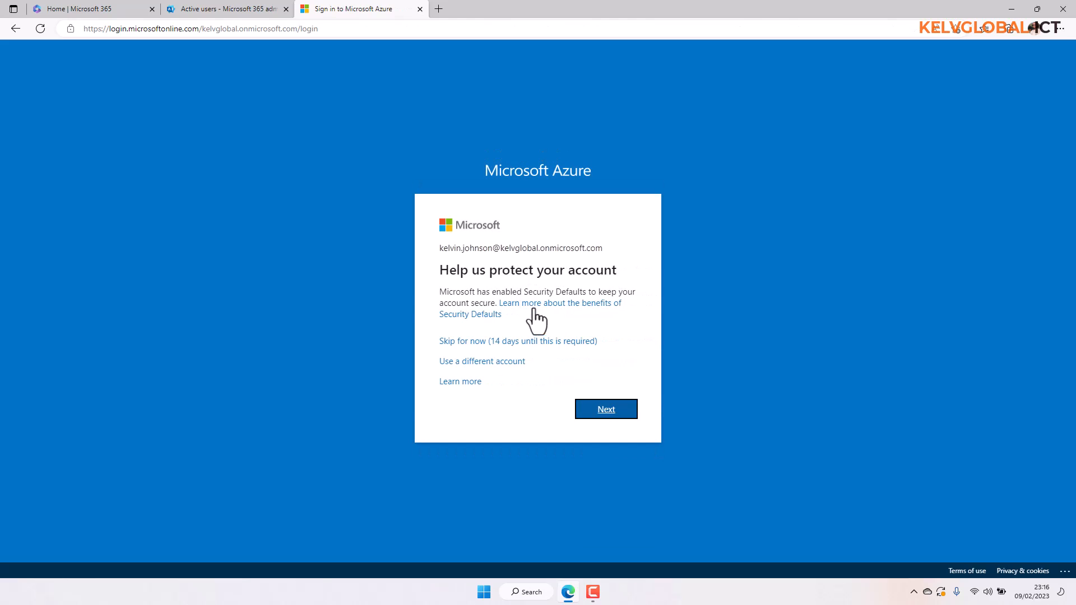
left_click(515, 340)
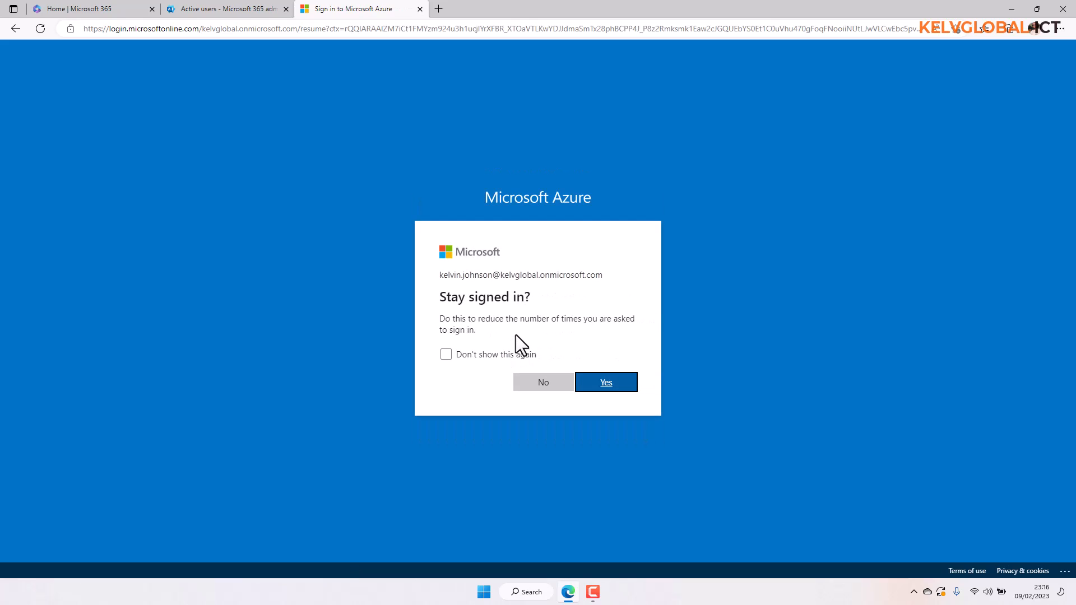
left_click(590, 387)
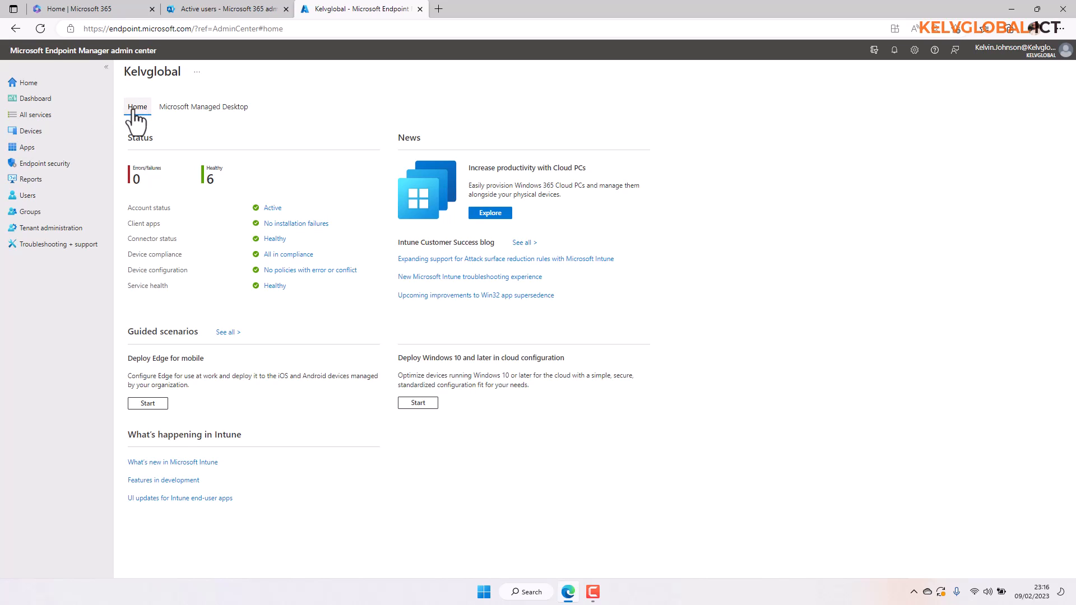
- Open the Users list, compare it with Microsoft 365 Active users, then show the New user options
left_click(29, 202)
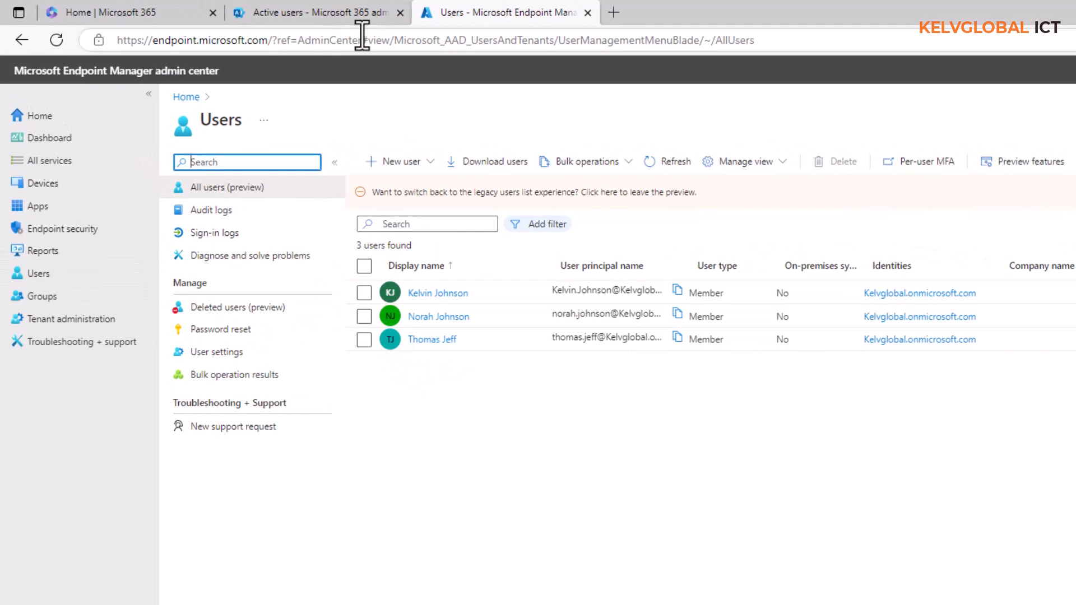
left_click(299, 15)
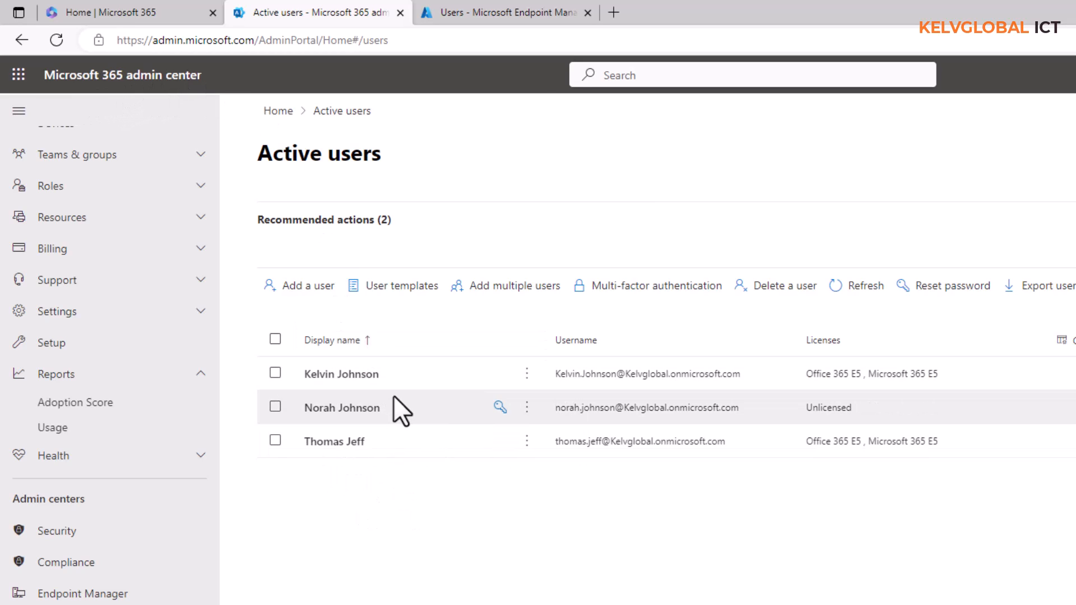
left_click(520, 11)
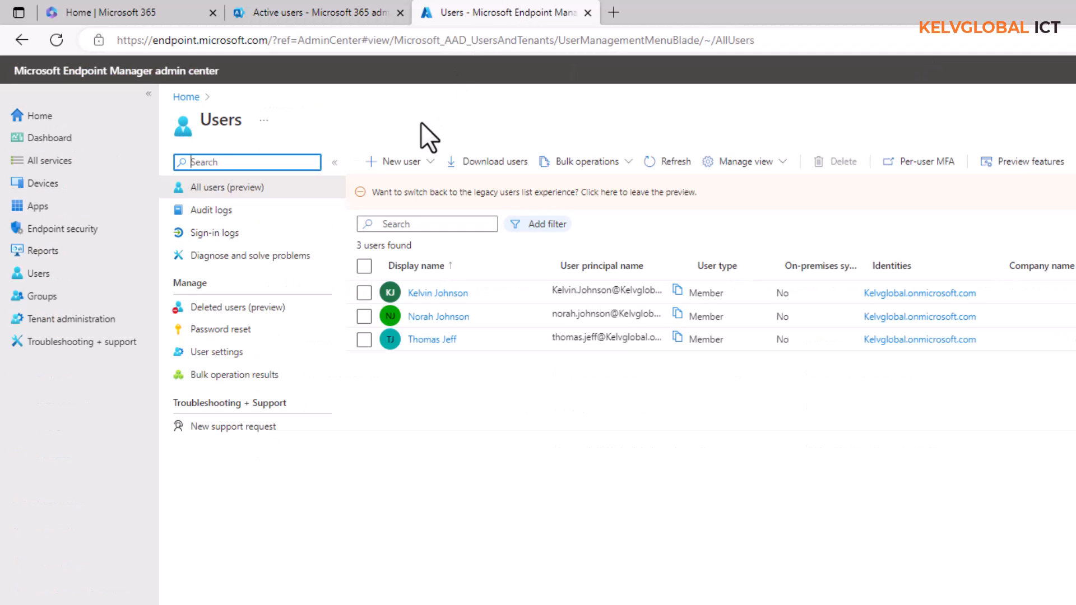
left_click(423, 164)
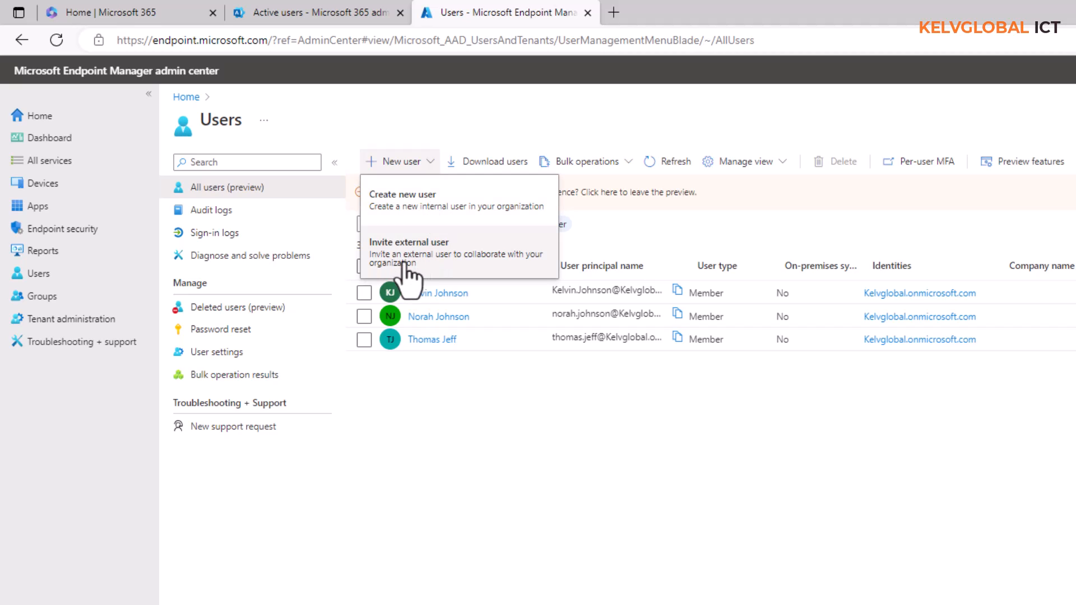
- Start a new internal user and enter the user name on the kelvglobal.onmicrosoft.com domain
left_click(412, 216)
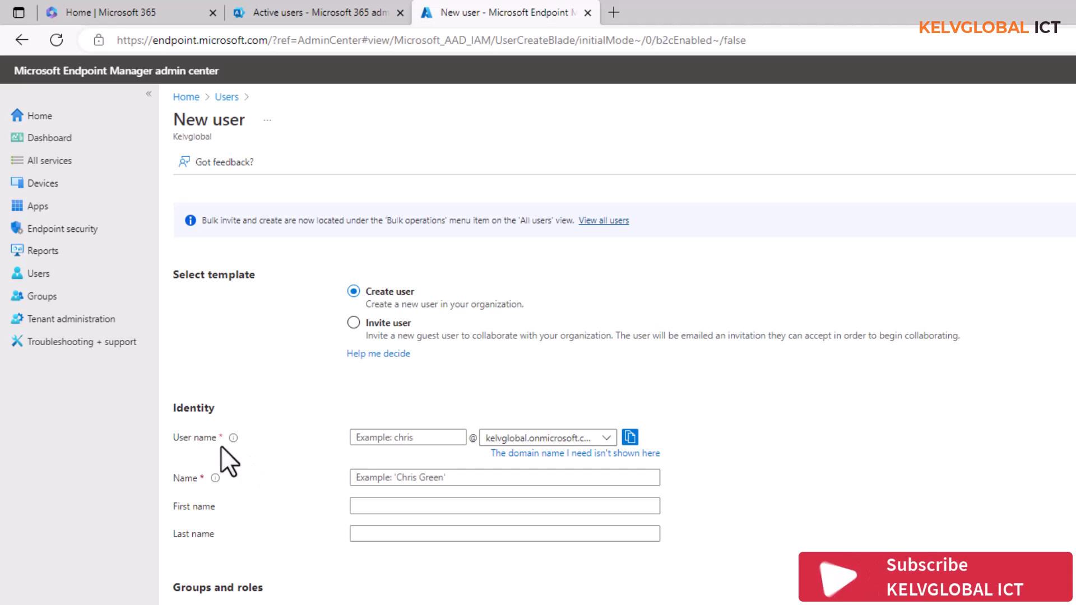
left_click(374, 440)
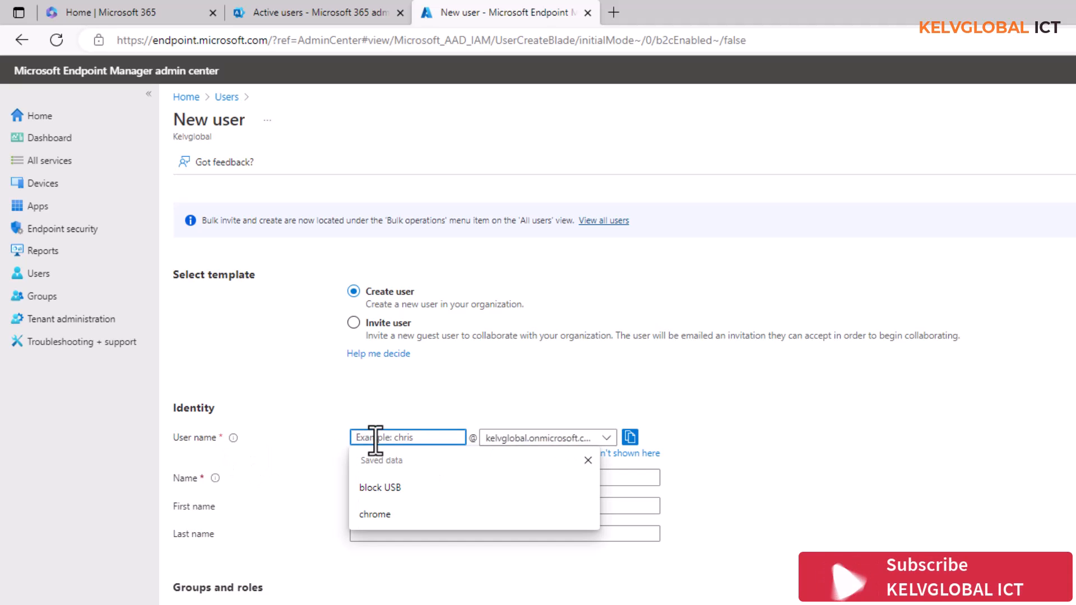
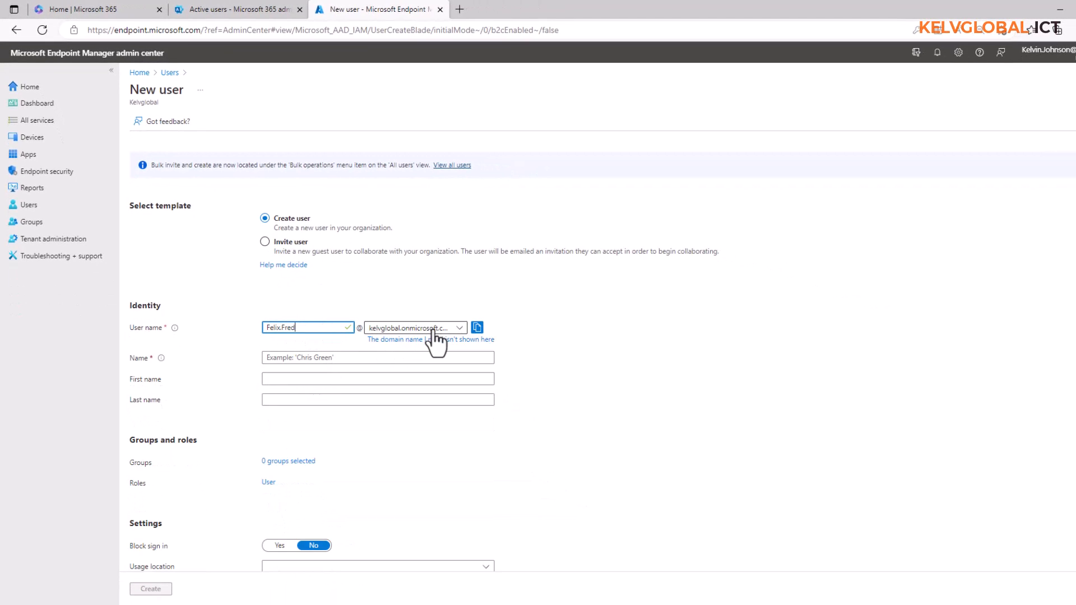
left_click(460, 328)
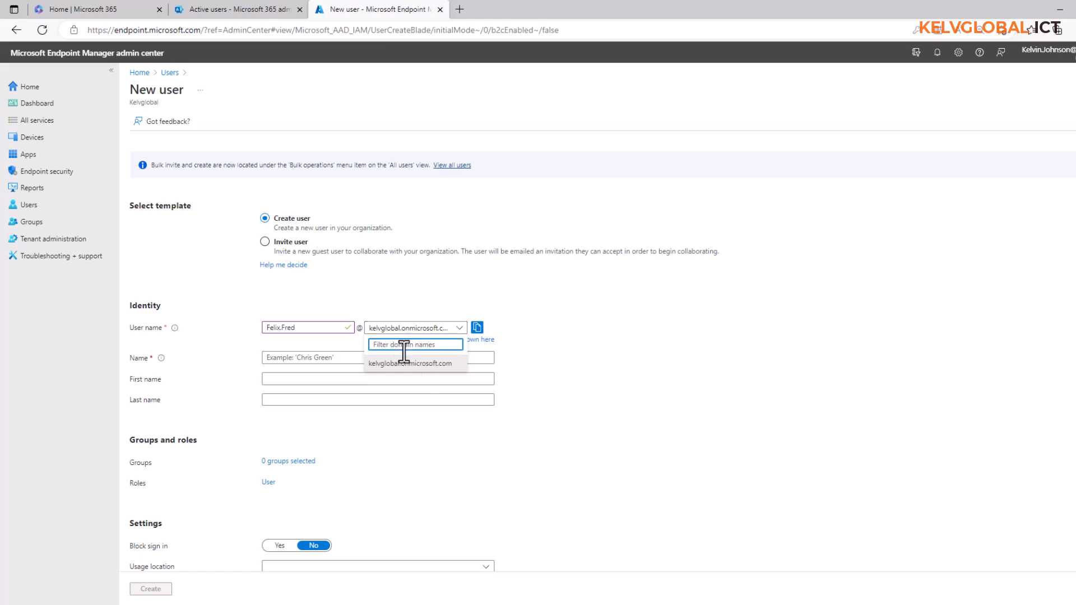
- Fill in the new user's display name, first name and last name
left_click(290, 359)
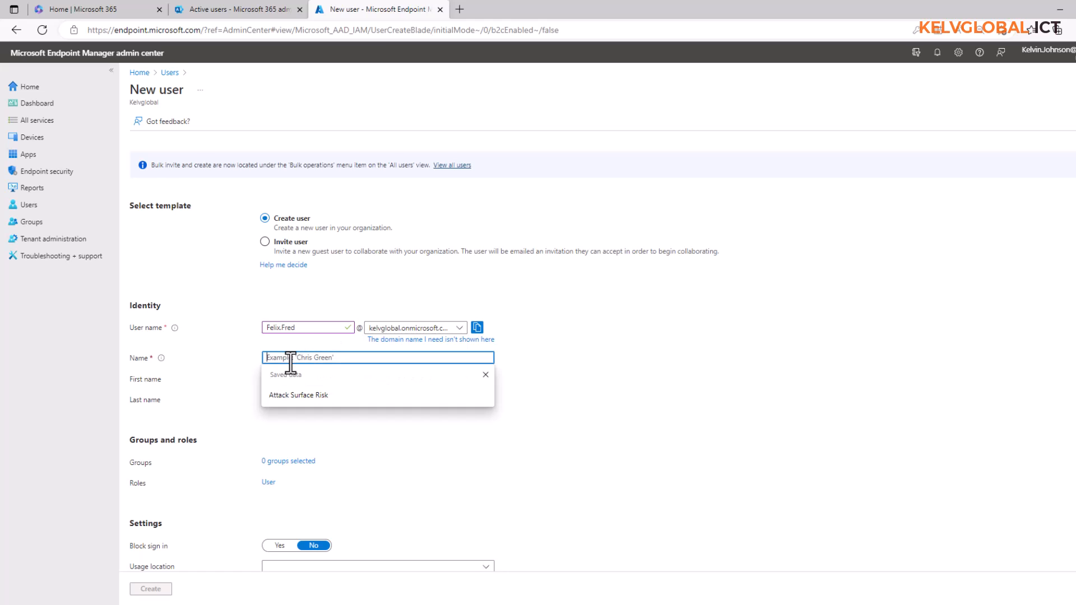
left_click(213, 394)
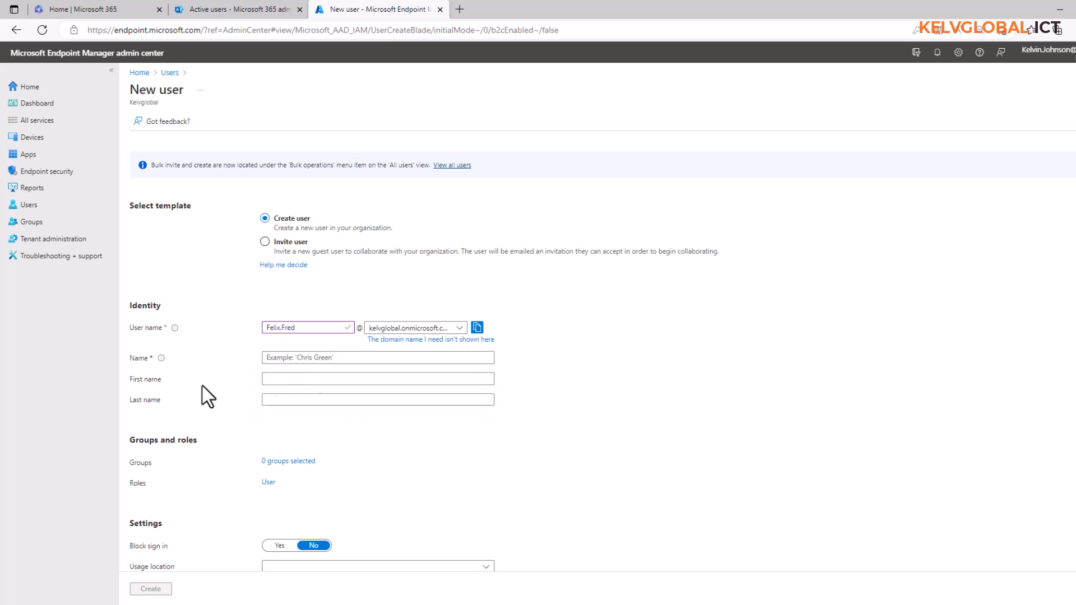
left_click(274, 379)
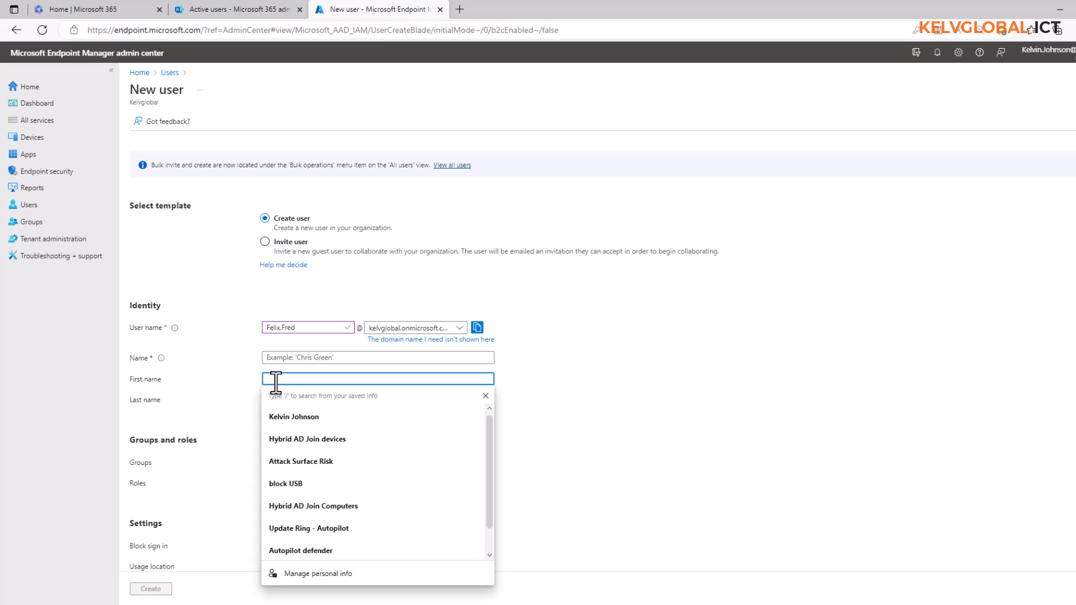
type("Felix")
key("Tab")
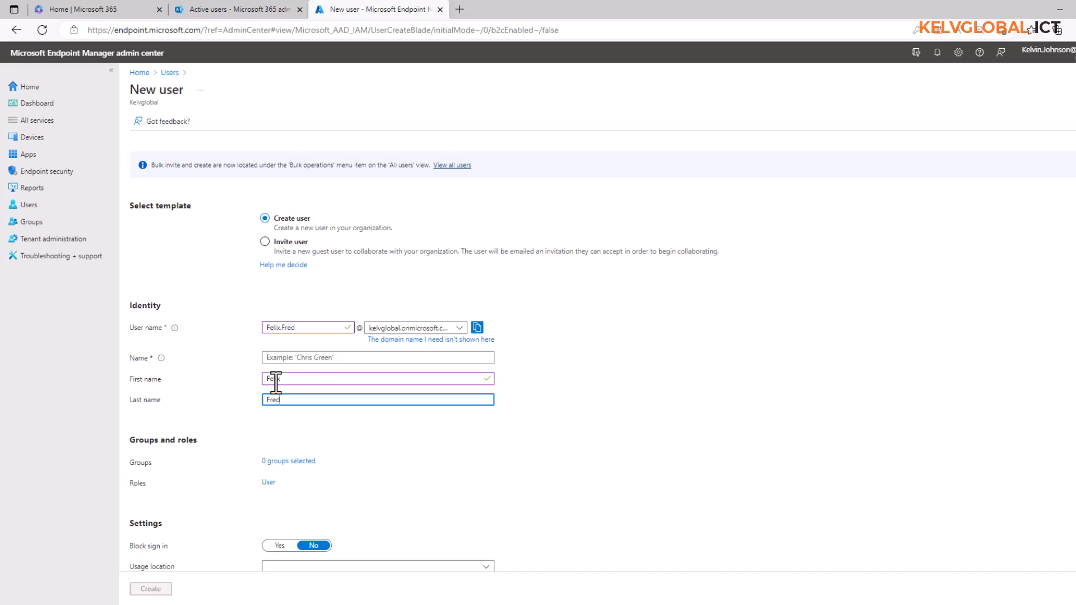
left_click(297, 359)
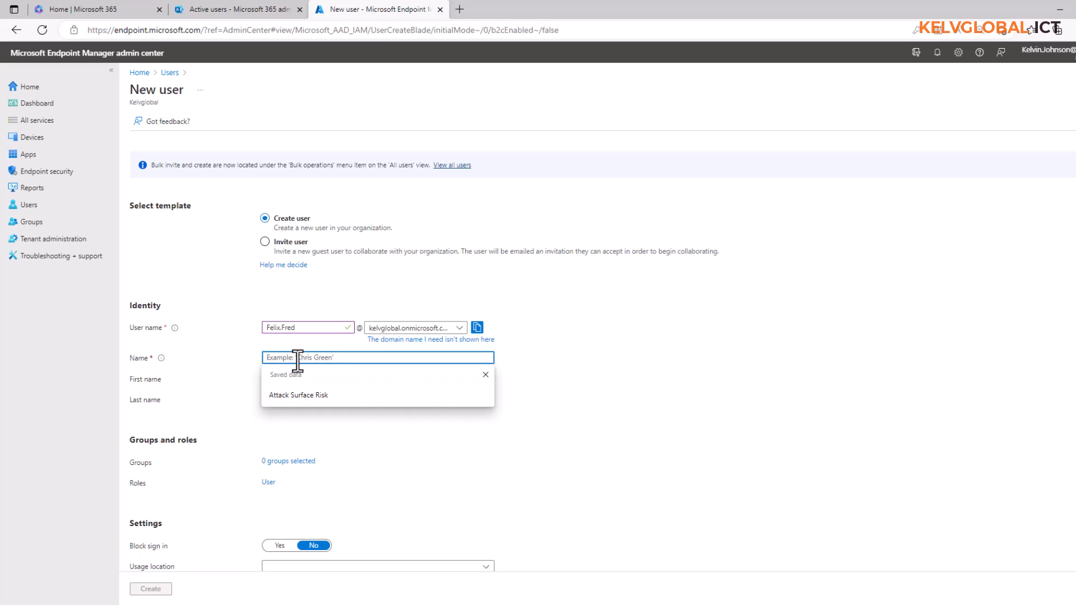
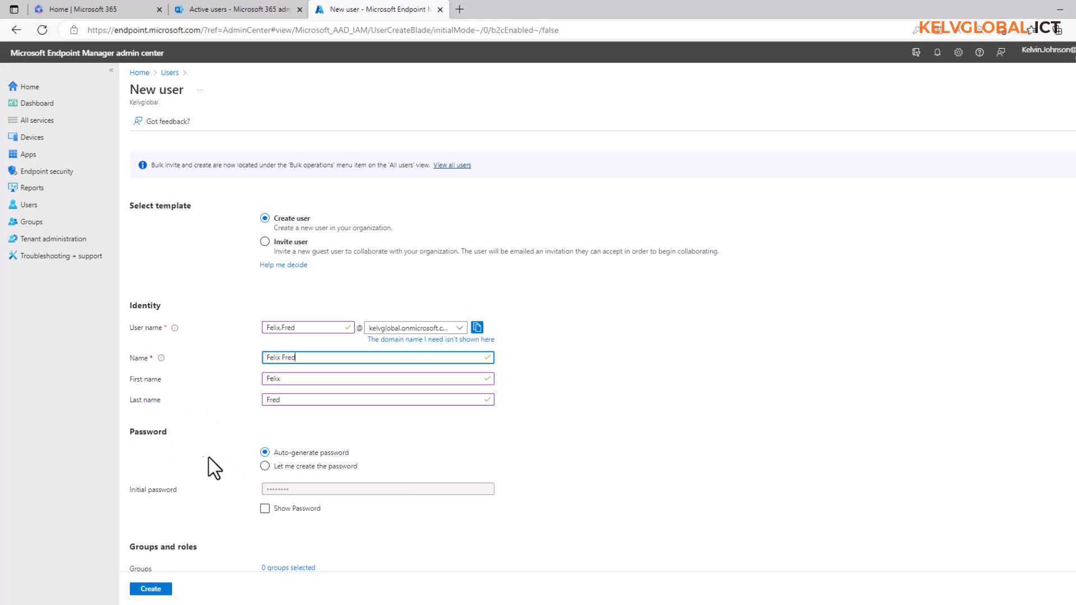
- Choose to set the password manually and enter a custom initial password
left_click(283, 467)
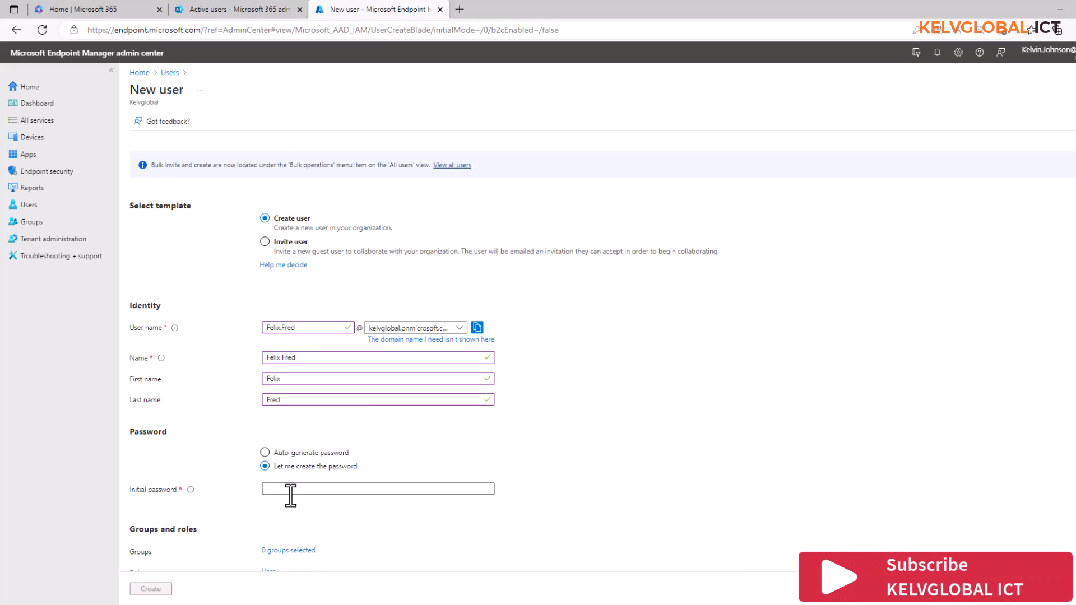
left_click(291, 490)
type("P")
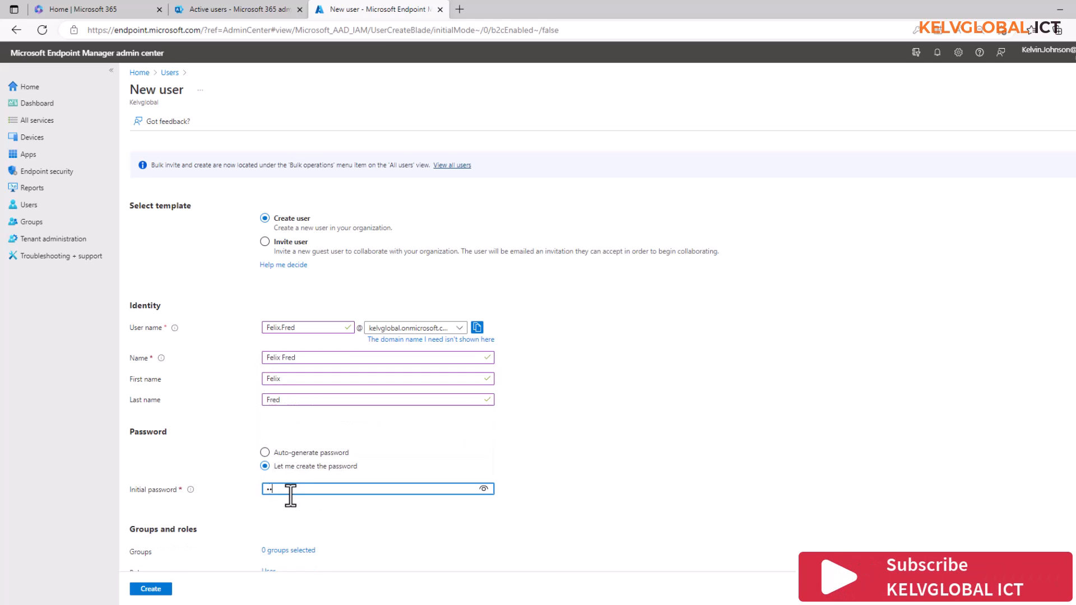
type("••••••••")
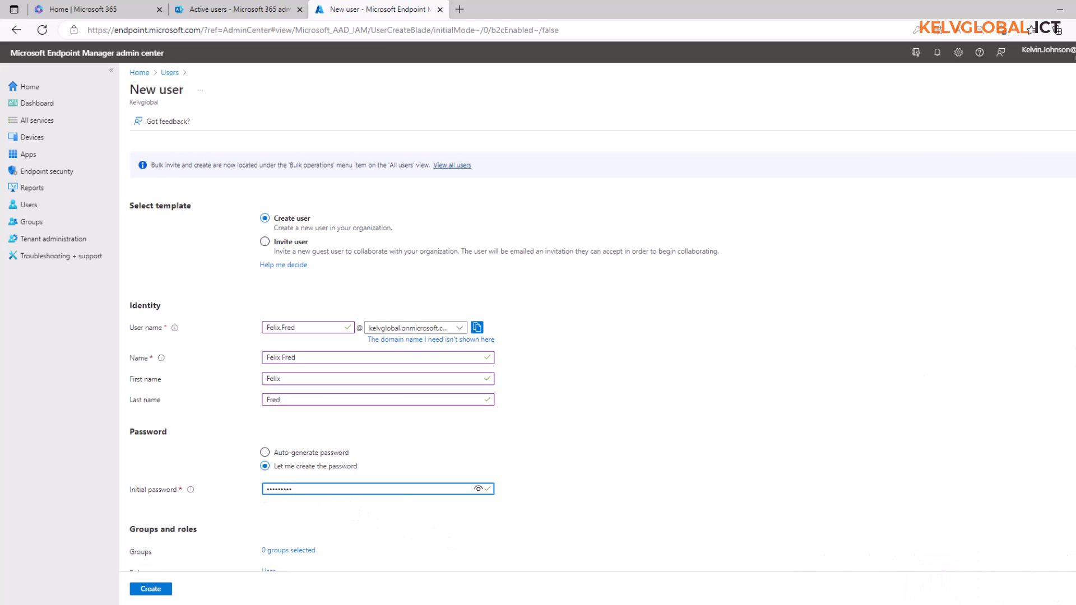
scroll(697, 436, "down", 3)
scroll(659, 396, "down", 2)
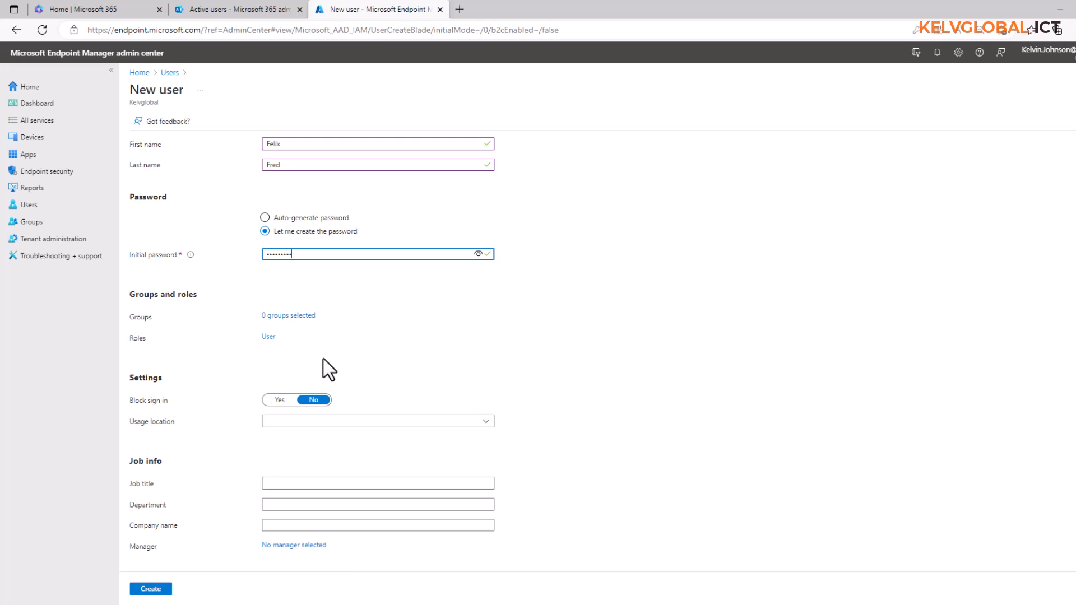
- Pick Netherlands from the usage location list
left_click(474, 425)
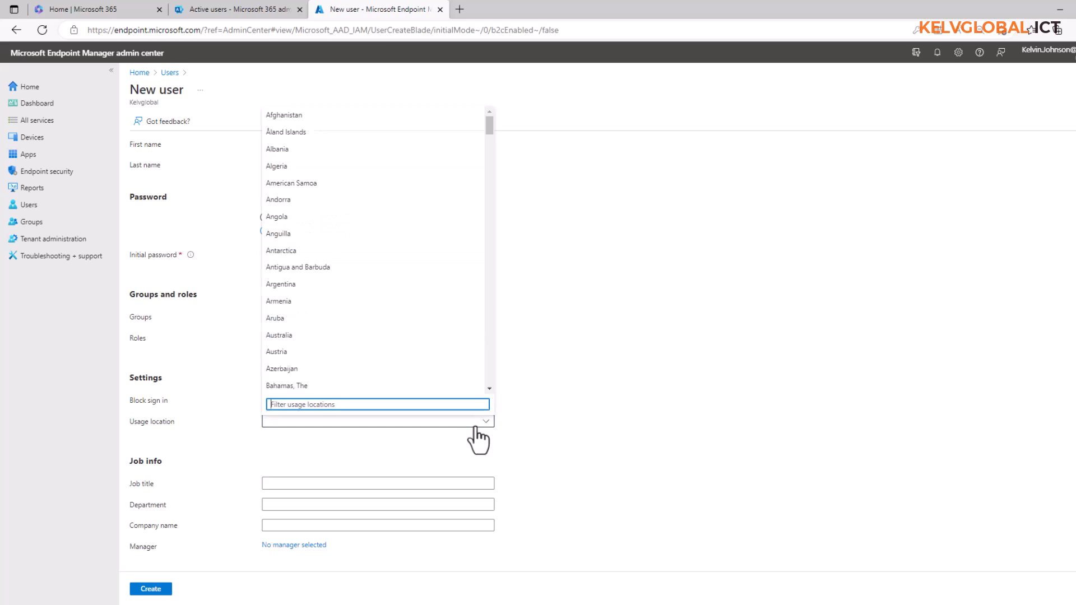
left_click_drag(486, 131, 472, 284)
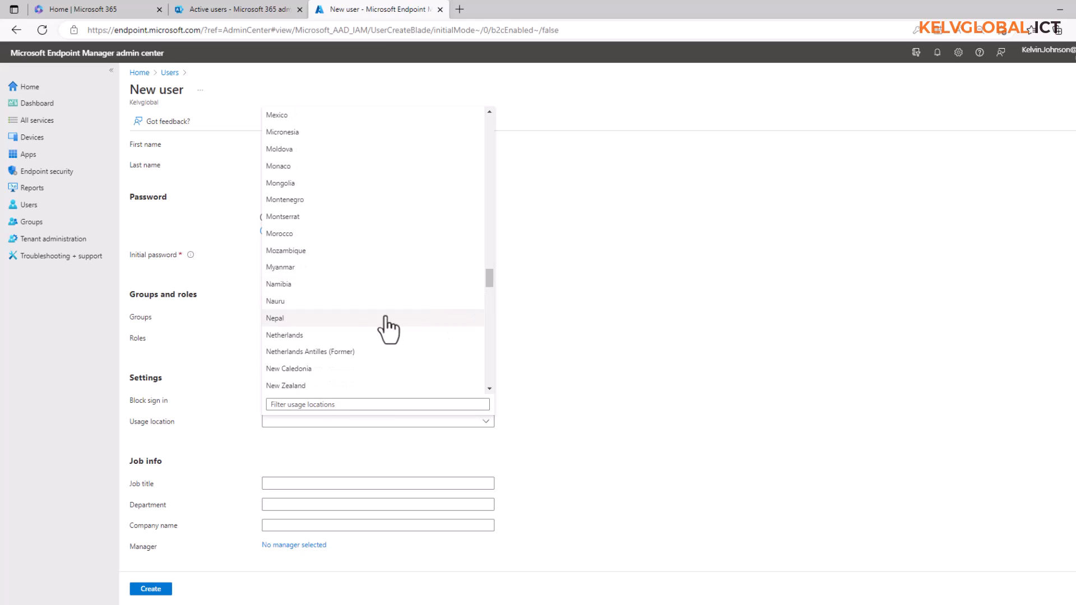
left_click(312, 335)
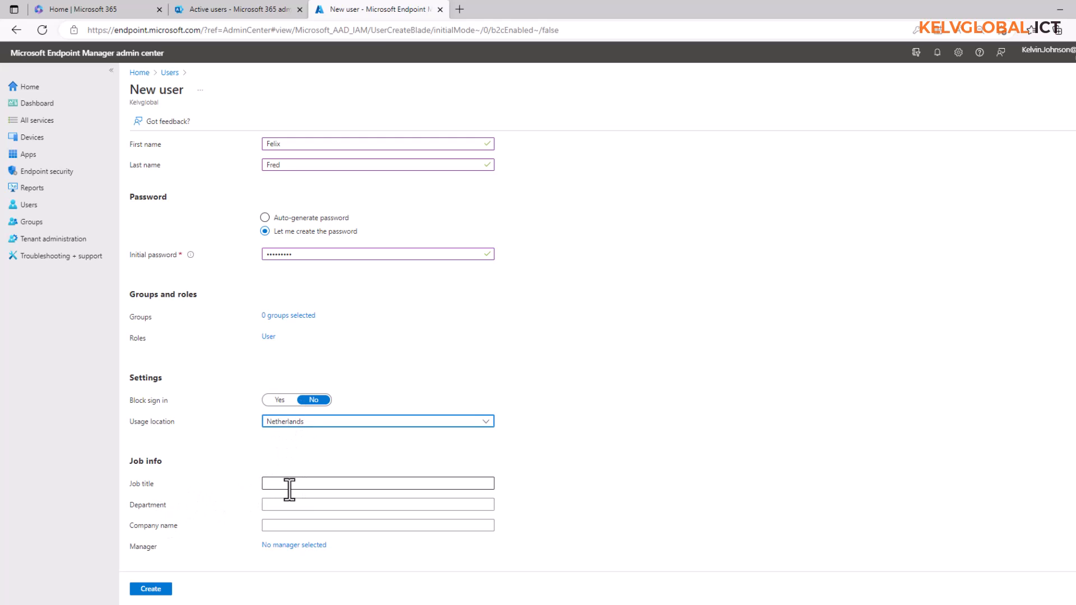
- Enter department Sales and job title Ass Manager, and select an existing user as manager
left_click(280, 504)
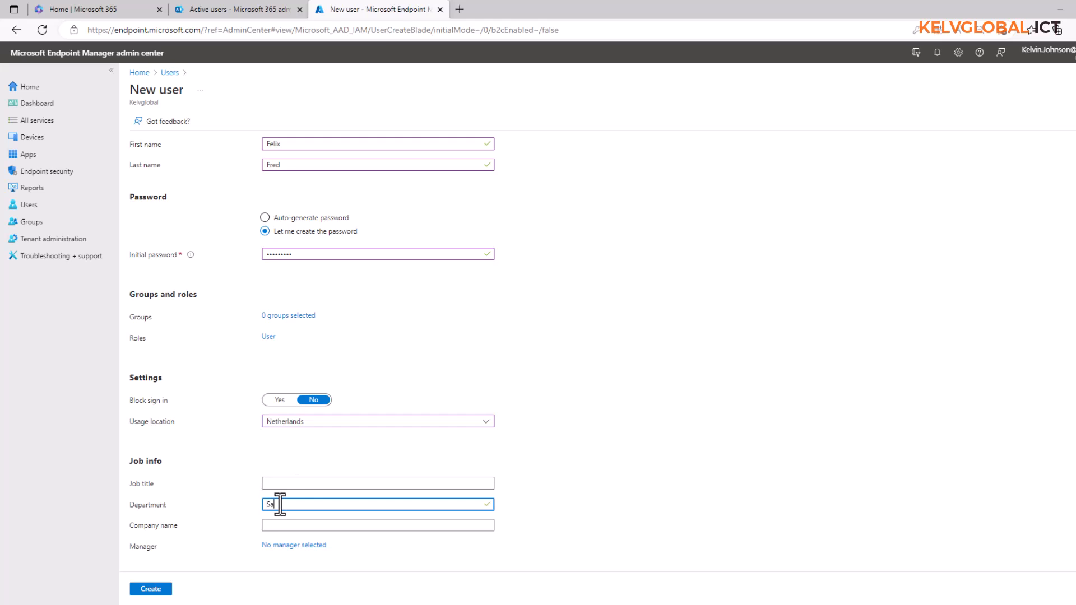
type("Sales")
left_click(308, 483)
type("Ass M")
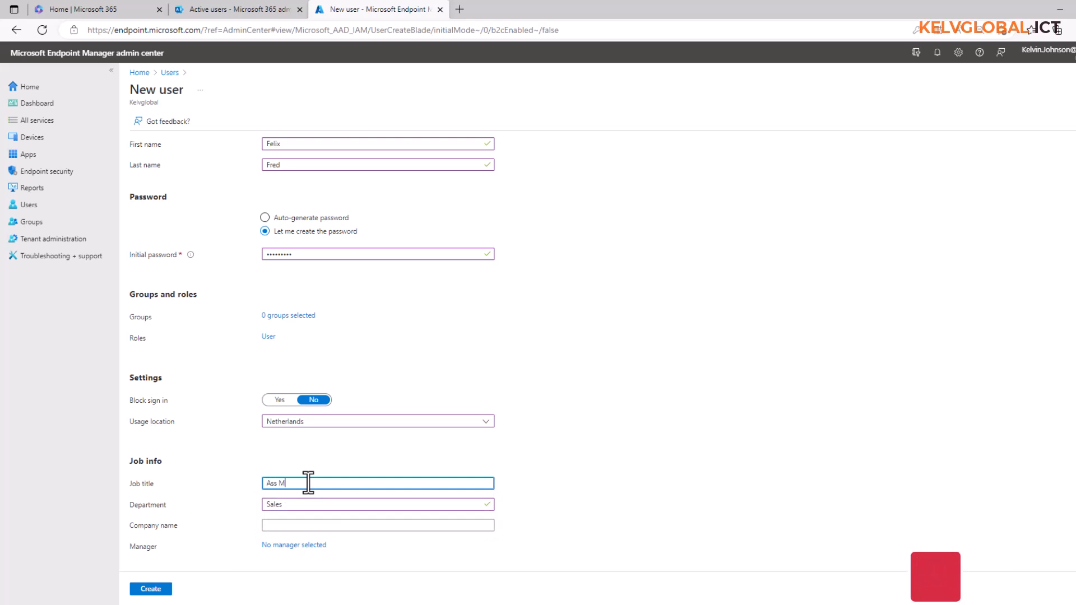
type("anager")
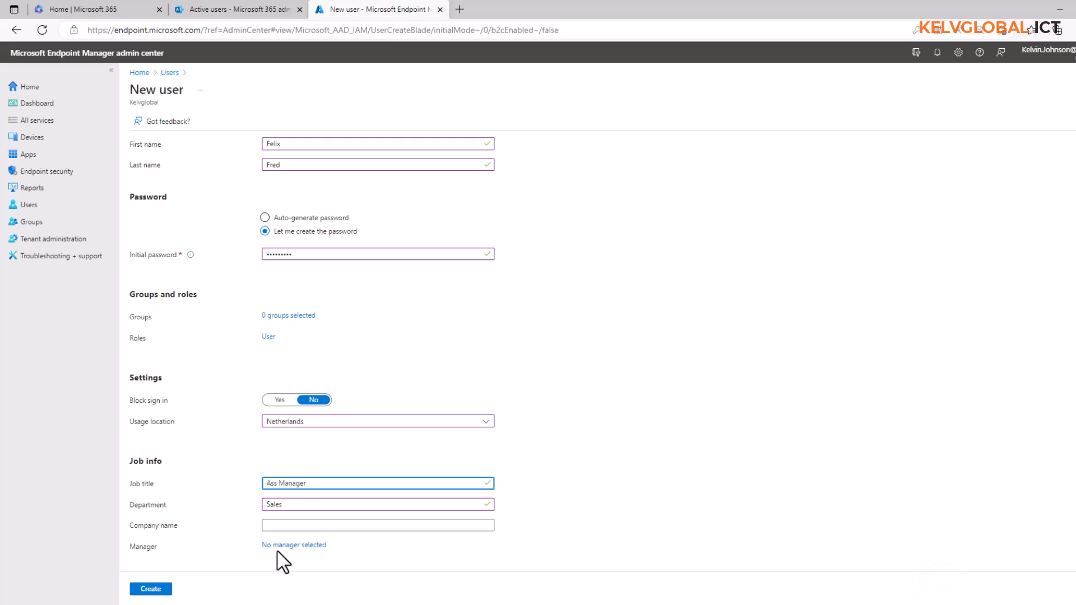
left_click(293, 545)
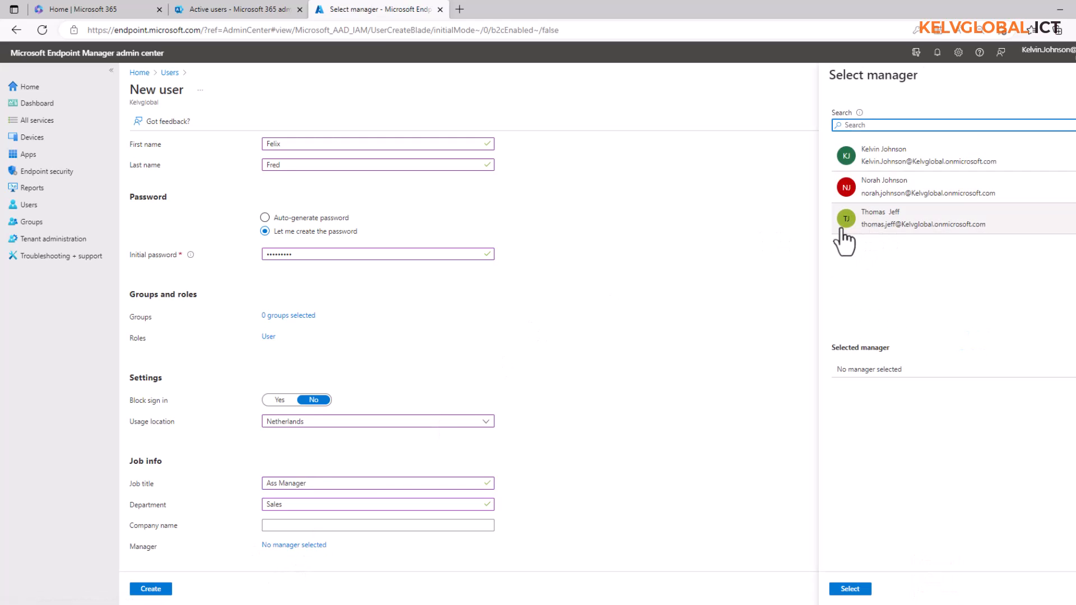
left_click(875, 227)
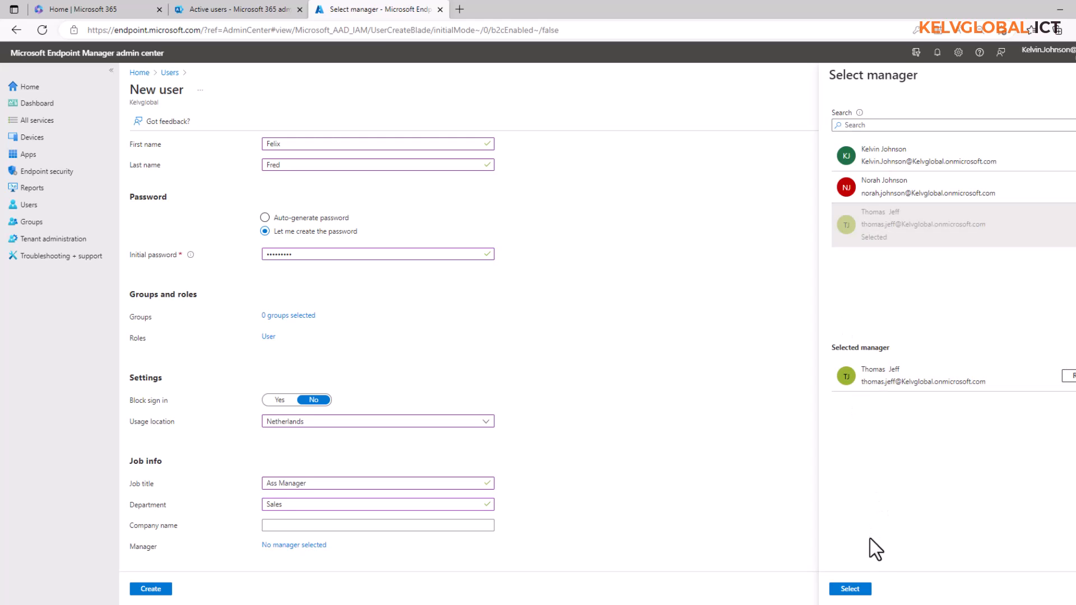
left_click(850, 589)
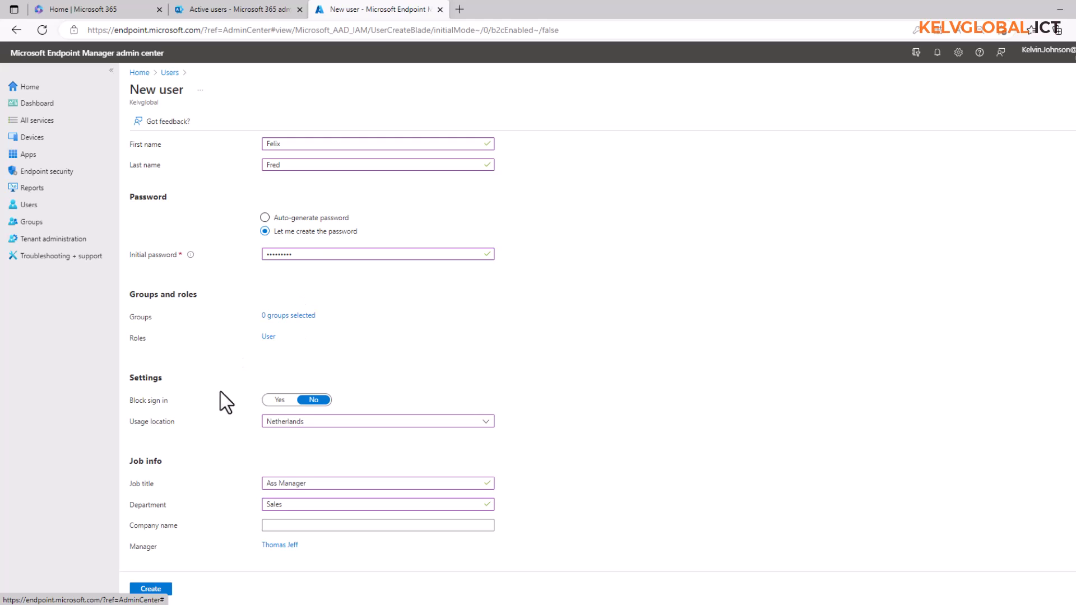
- Create the user account, refresh the Endpoint Manager list, and switch to Microsoft 365 Active users
left_click(150, 589)
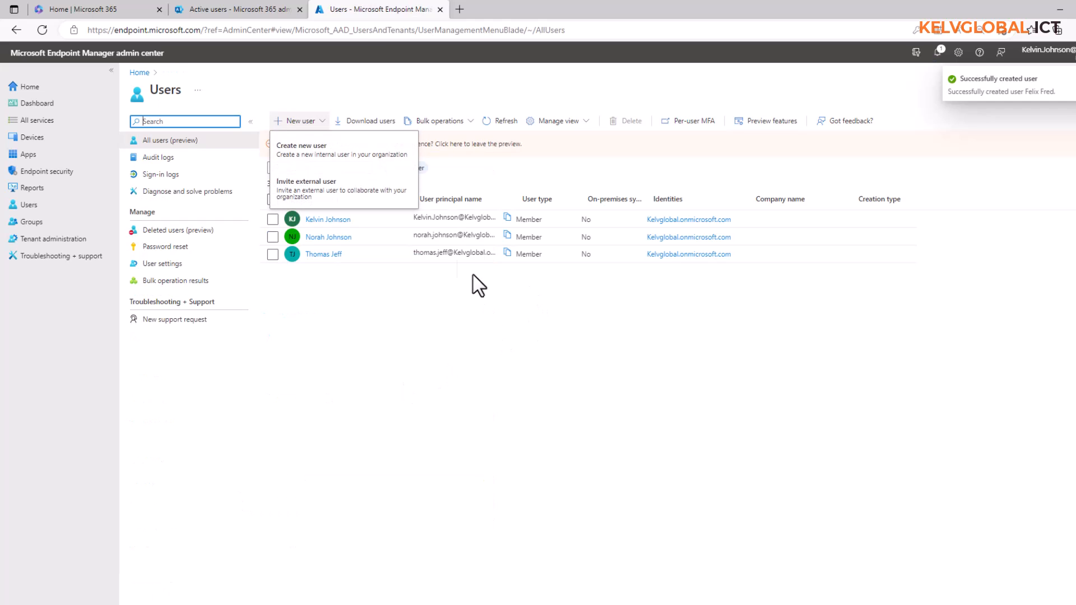
left_click(428, 374)
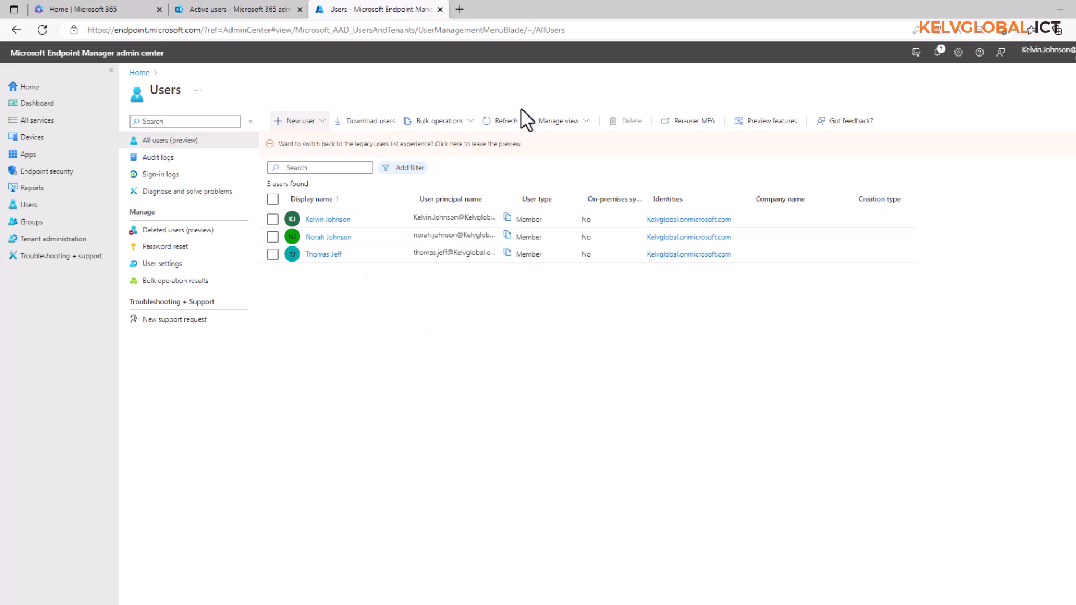
left_click(505, 124)
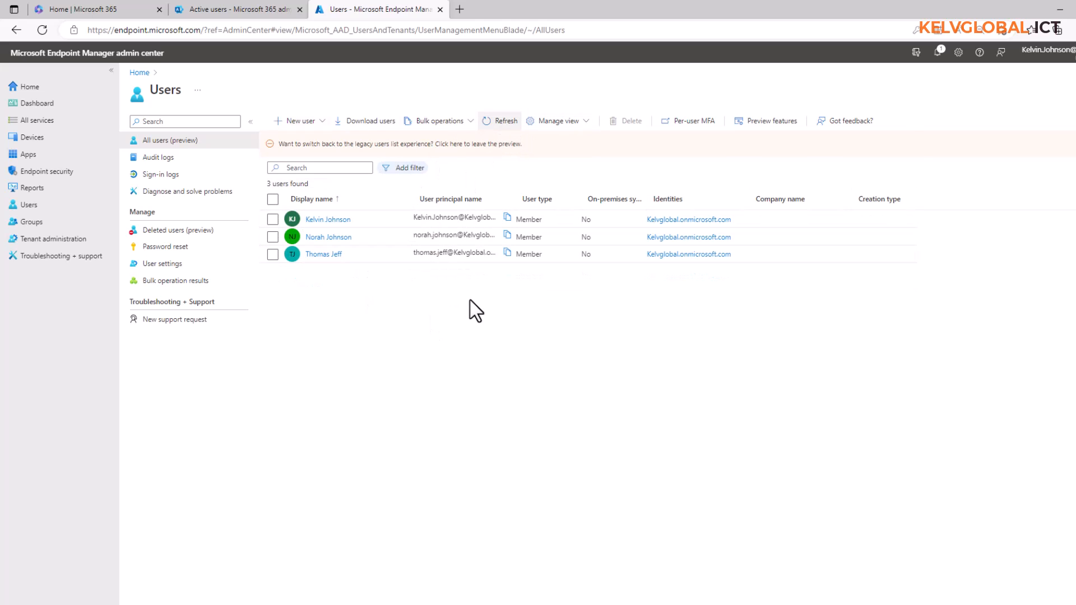
left_click(248, 11)
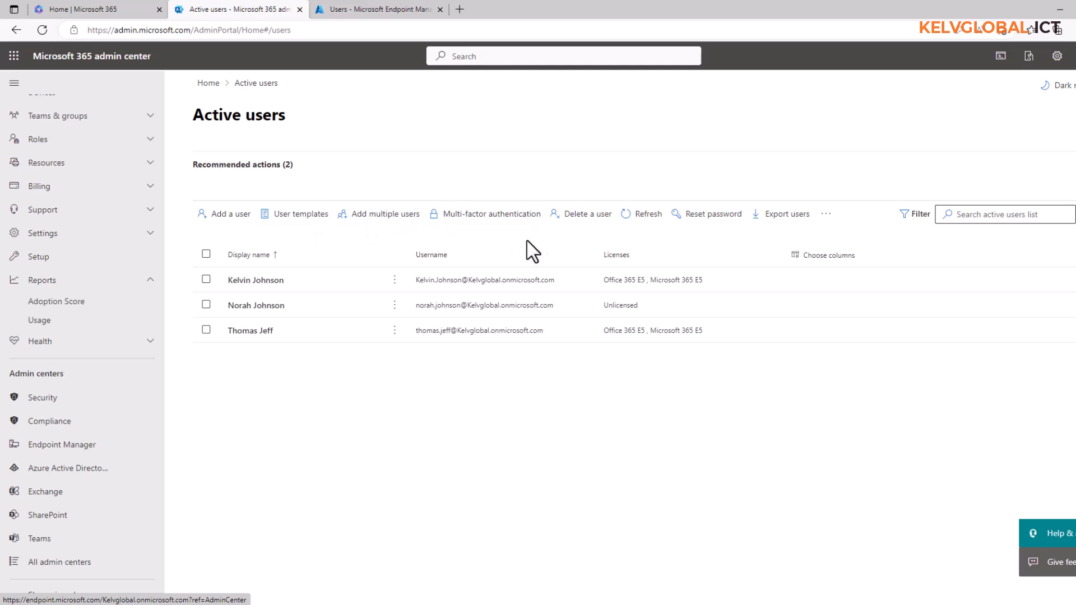
- Refresh the Microsoft 365 Active users list past the security prompt, then return to Endpoint Manager
left_click(641, 219)
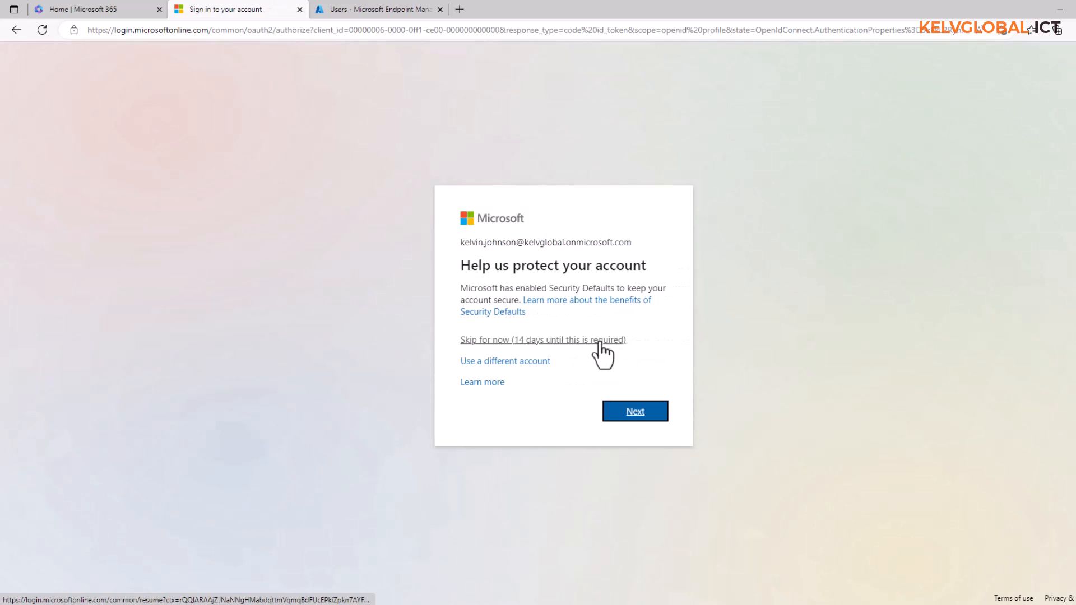
left_click(529, 340)
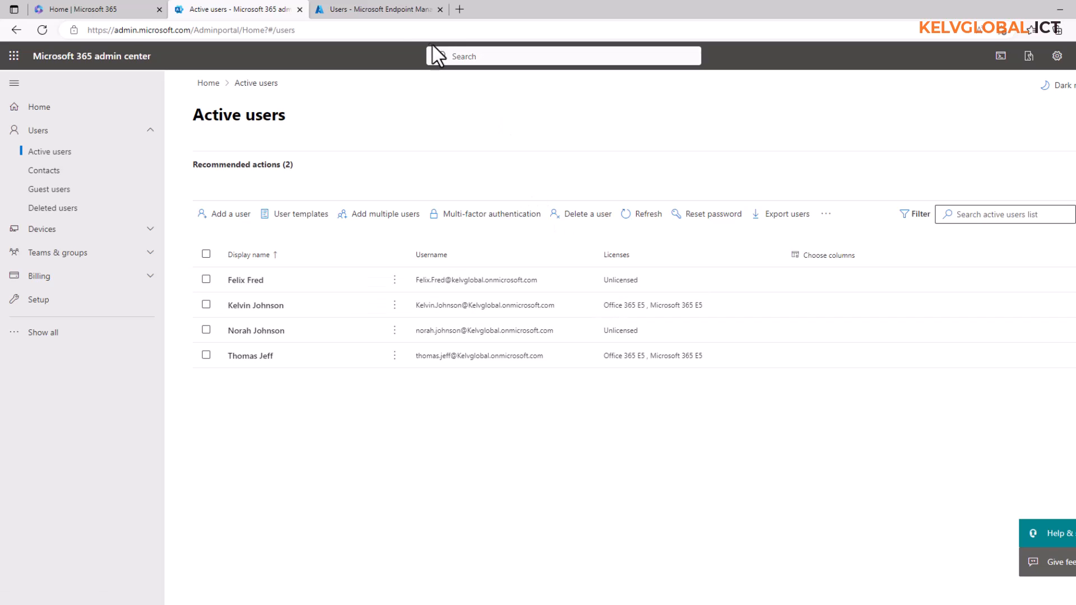
left_click(389, 10)
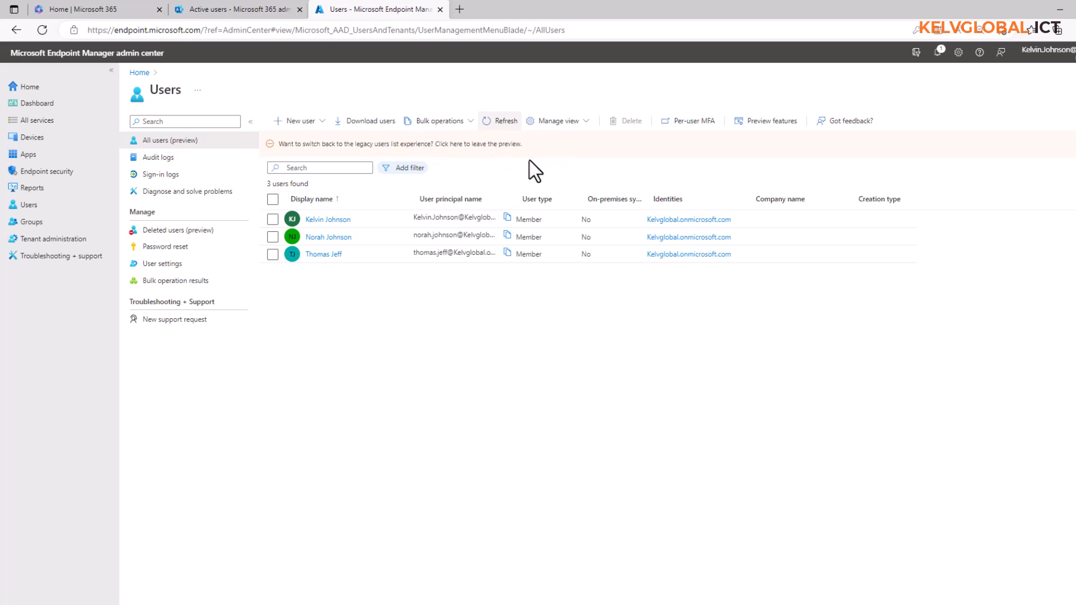
- Refresh the Endpoint Manager Users list so it shows 4 users
left_click(501, 125)
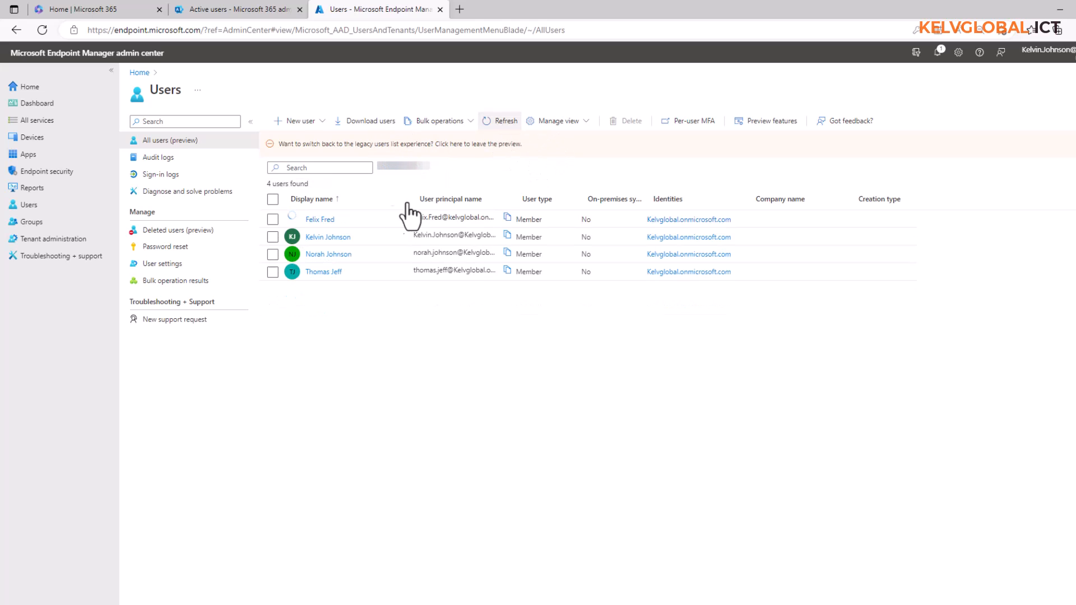